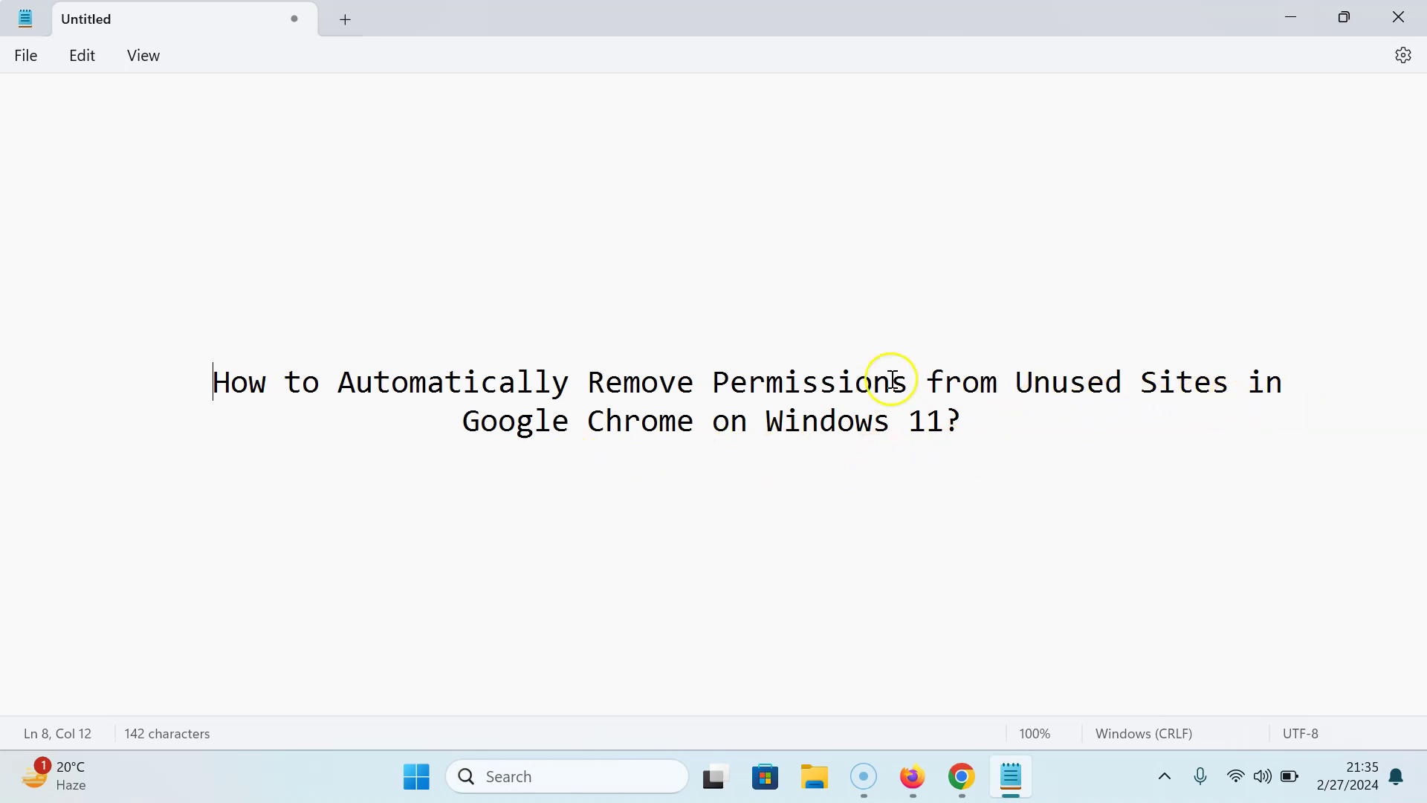
Step: Hide the notes window, launch Chrome on a new tab, and show its main menu
left_click(1290, 20)
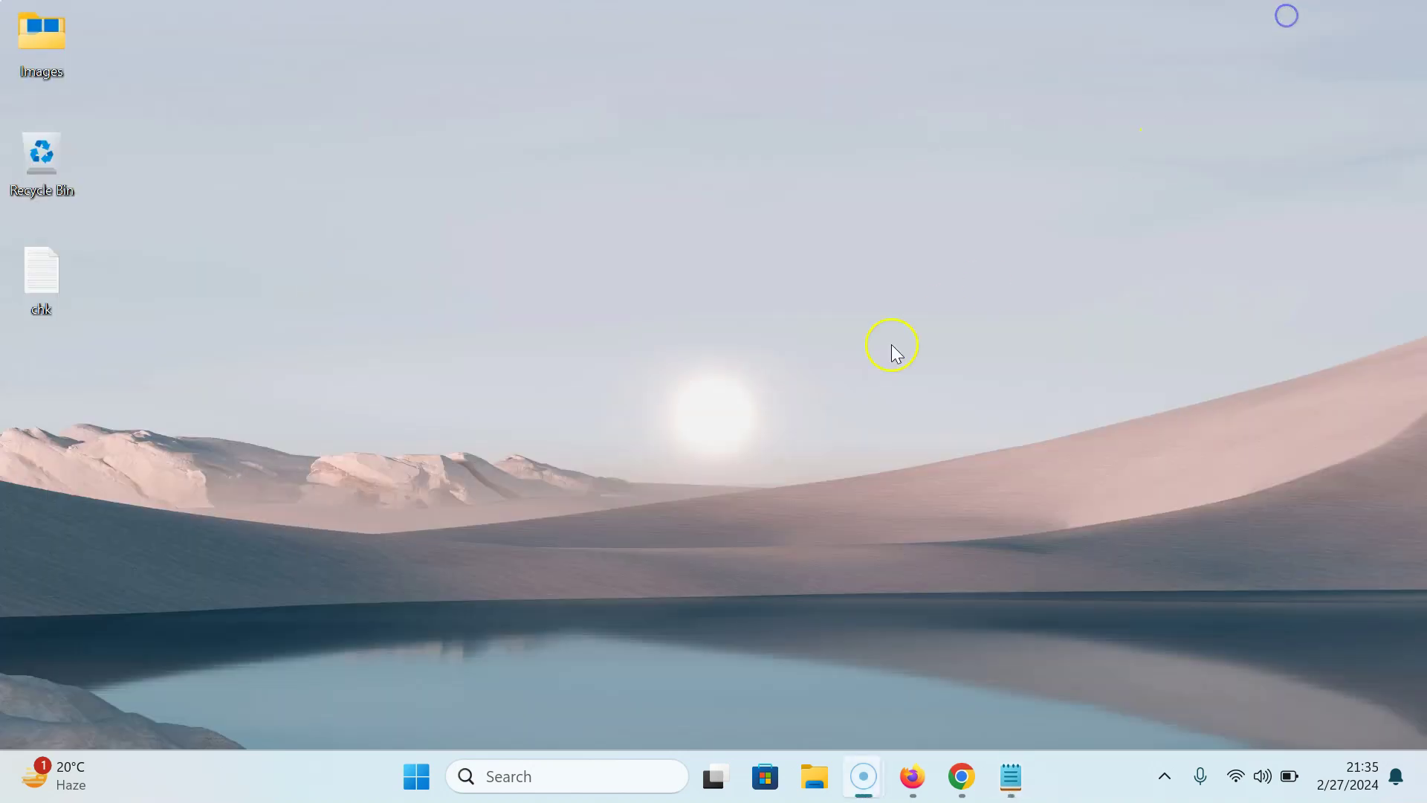
left_click(962, 776)
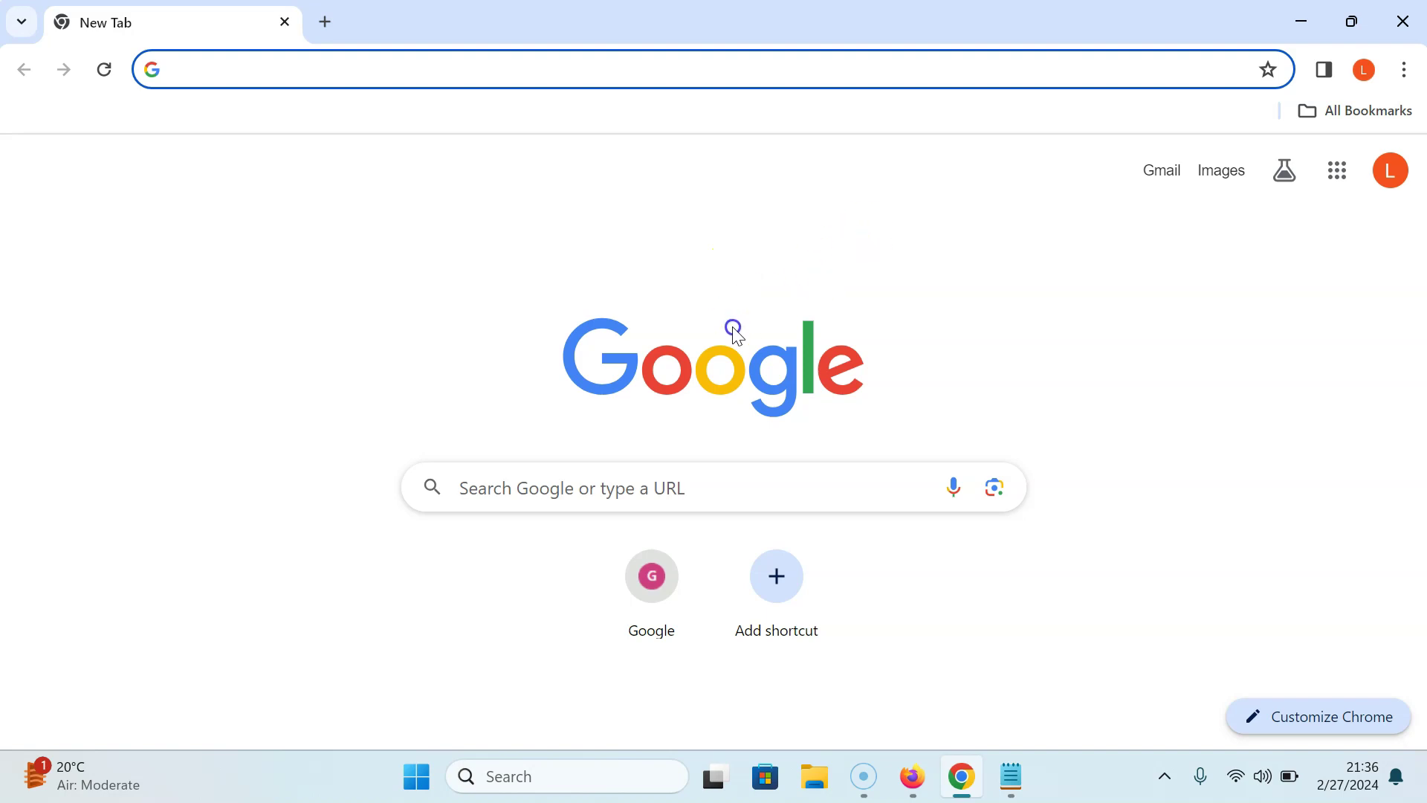
left_click(1406, 70)
scroll(1260, 423, "down", 2)
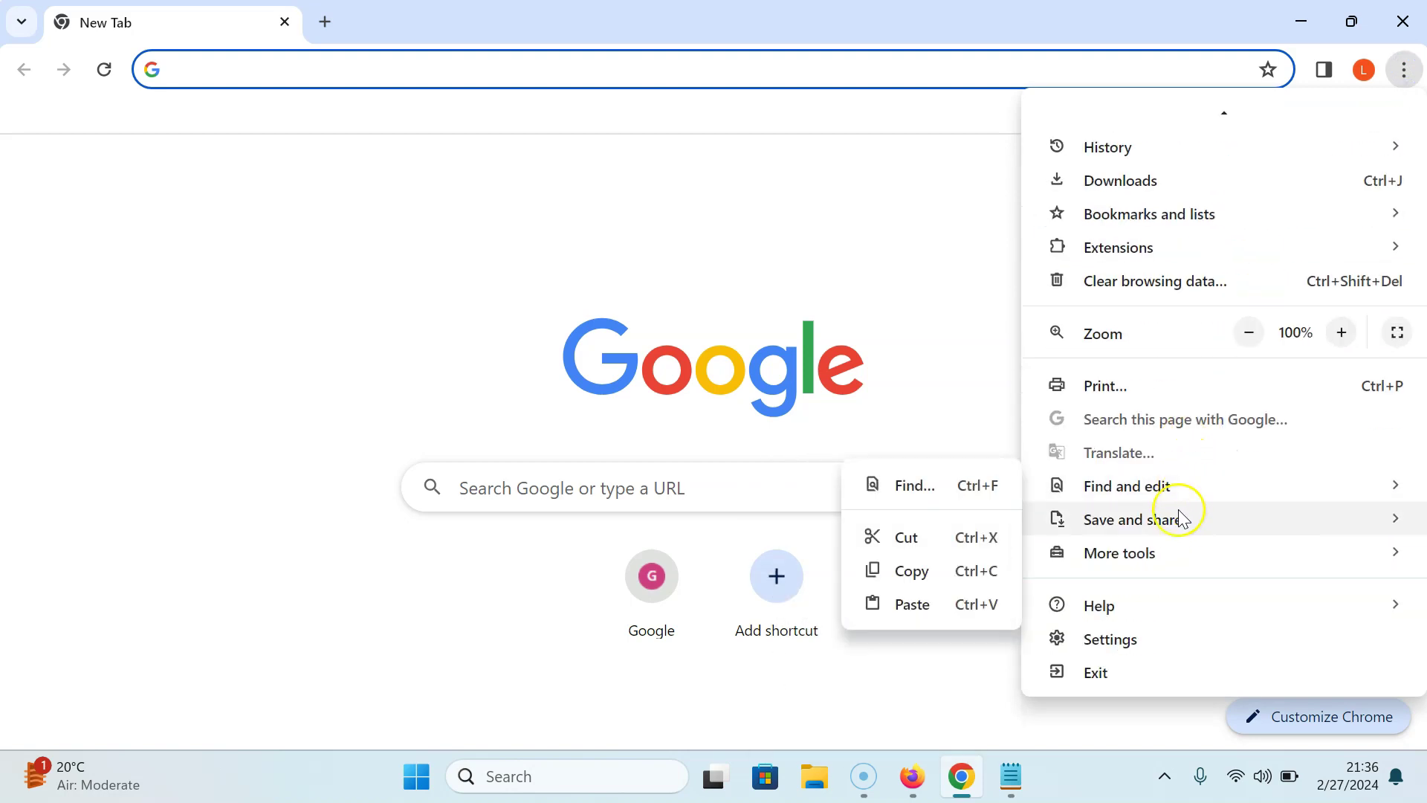
Step: Go to Chrome Settings and its Privacy and security section
left_click(1130, 643)
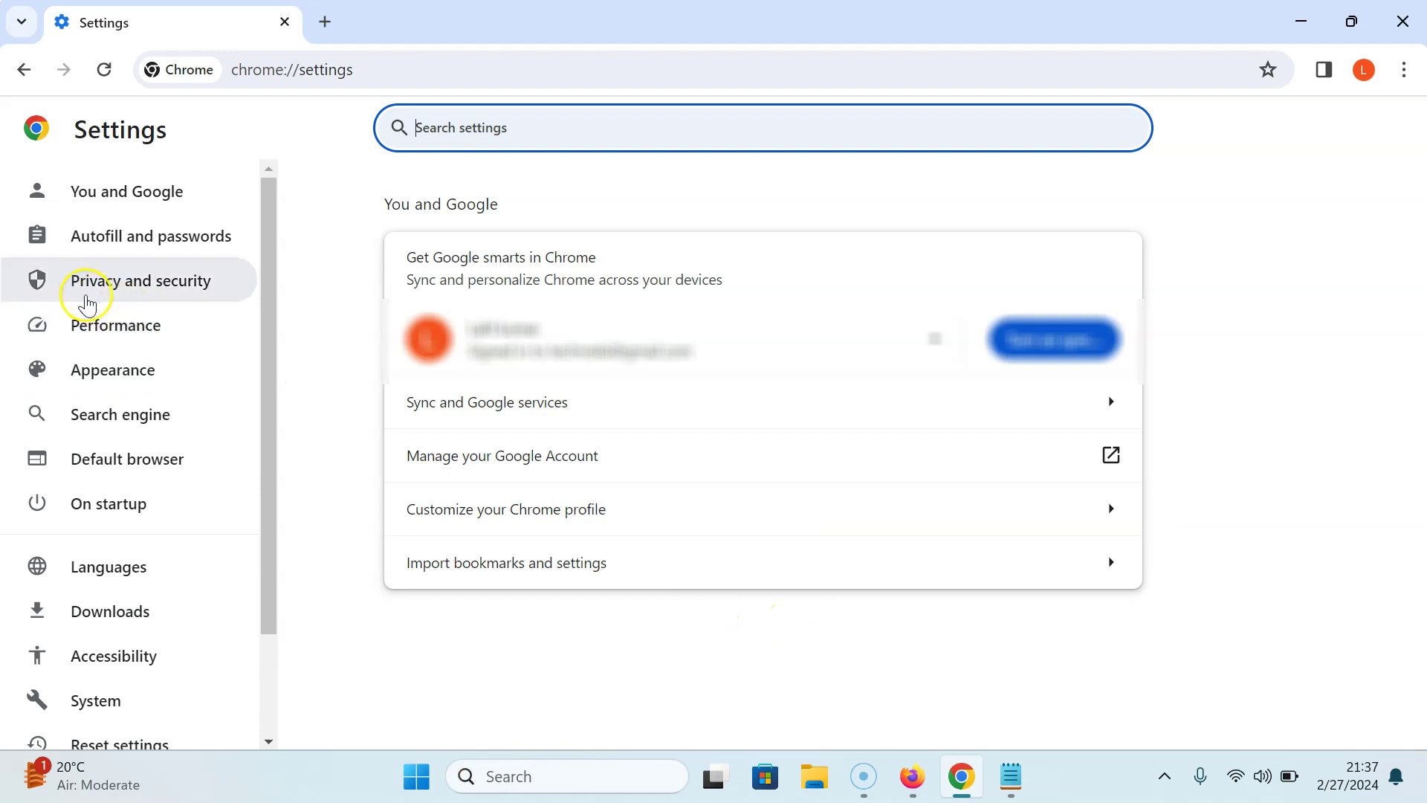
left_click(162, 288)
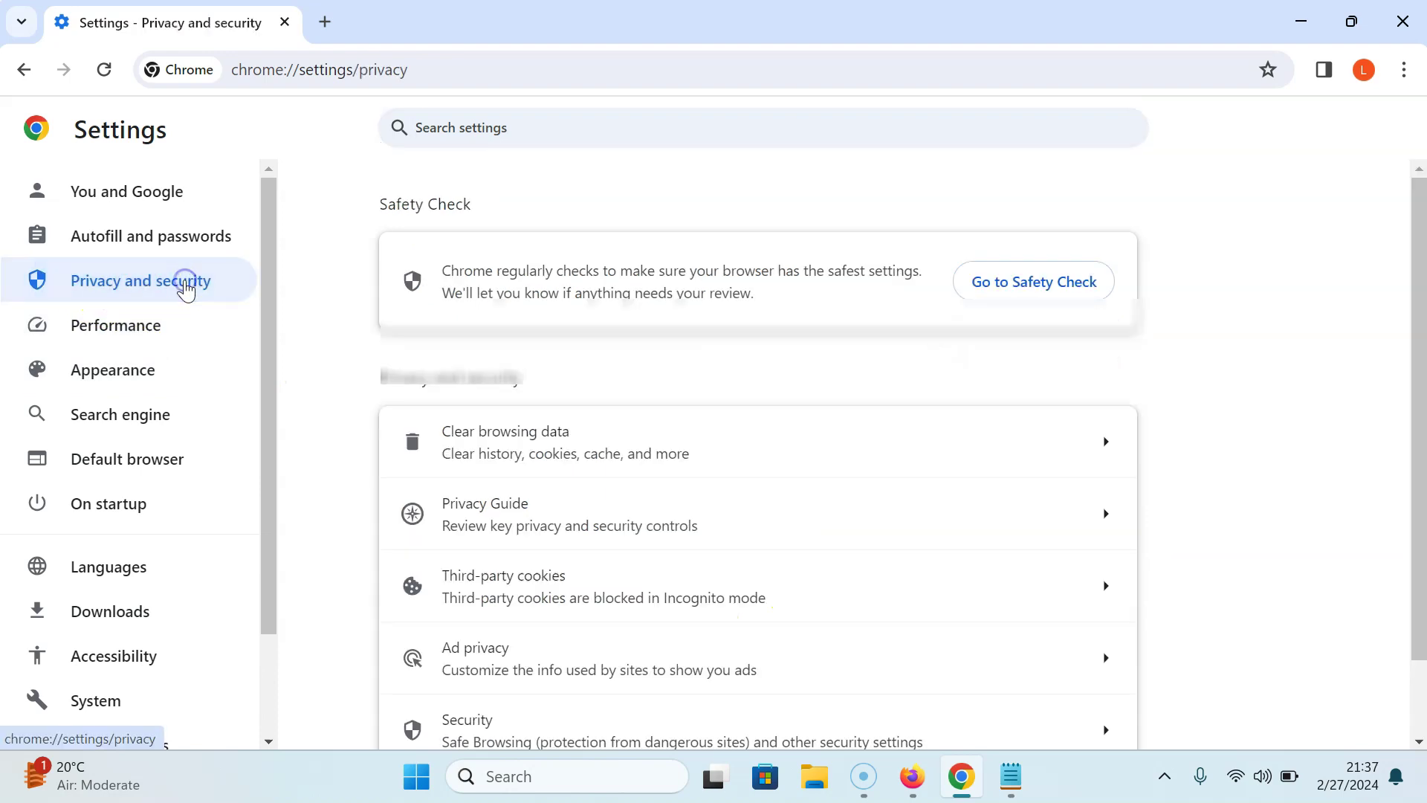
scroll(552, 421, "down", 1)
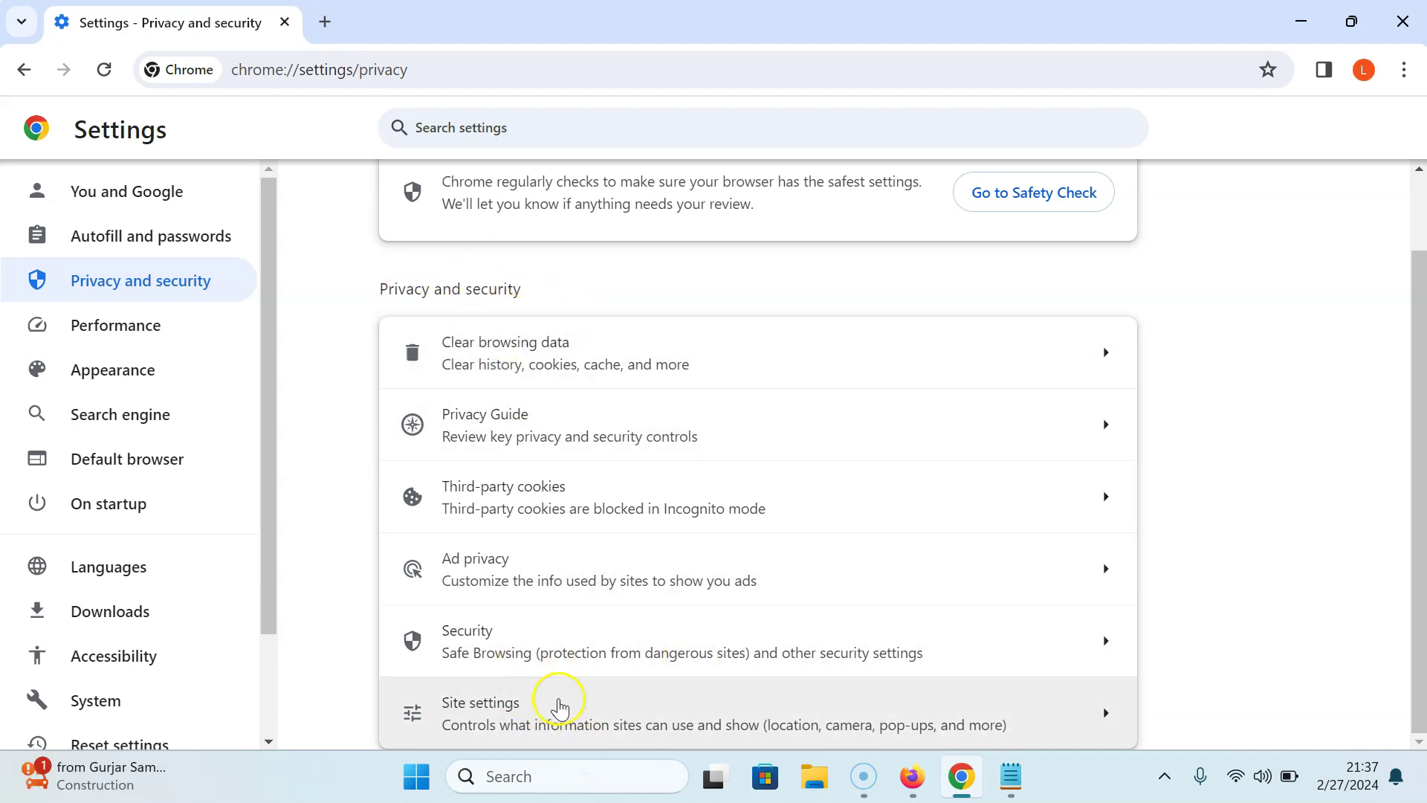
Step: Enter Site settings from the Privacy and security page
left_click(478, 713)
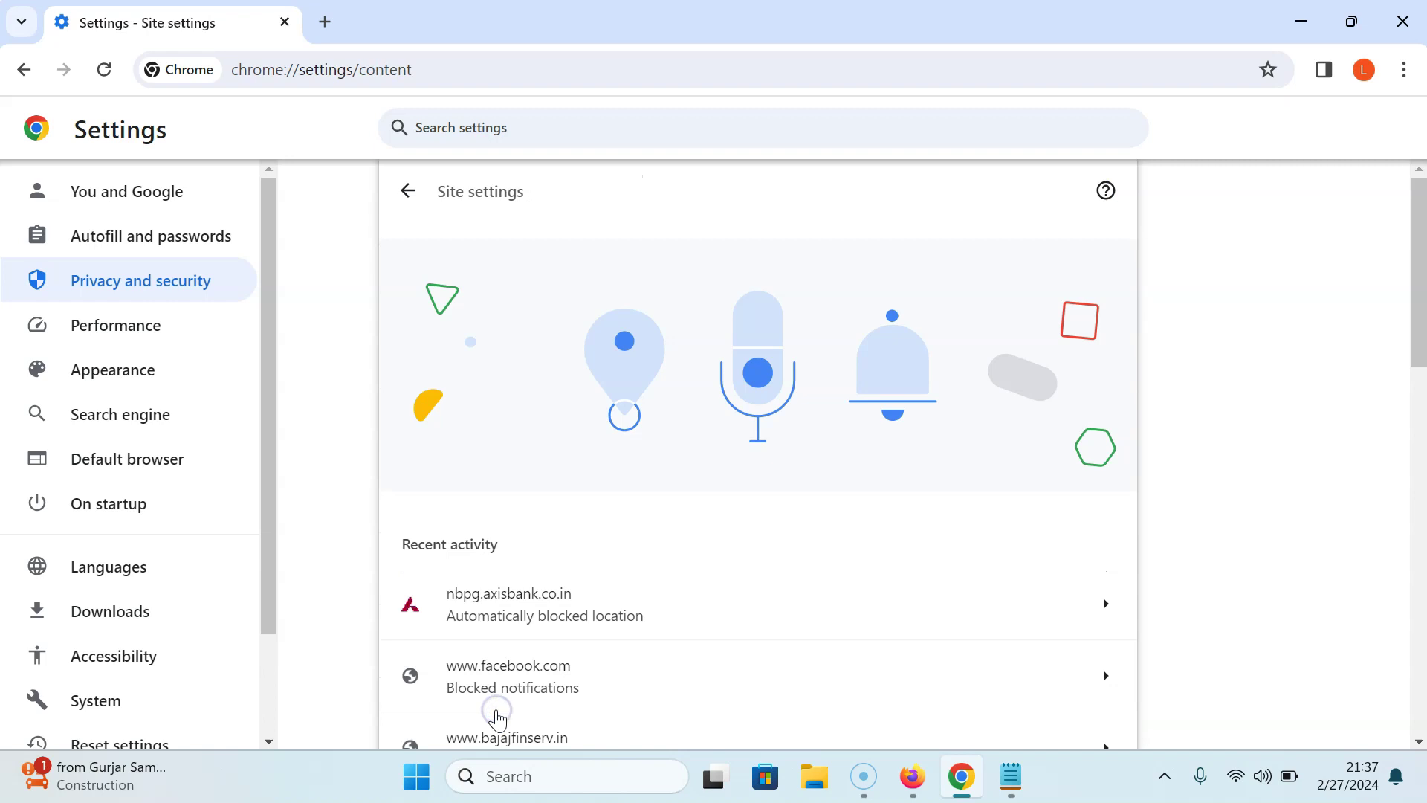
scroll(490, 708, "down", 5)
scroll(497, 715, "down", 5)
scroll(498, 719, "down", 3)
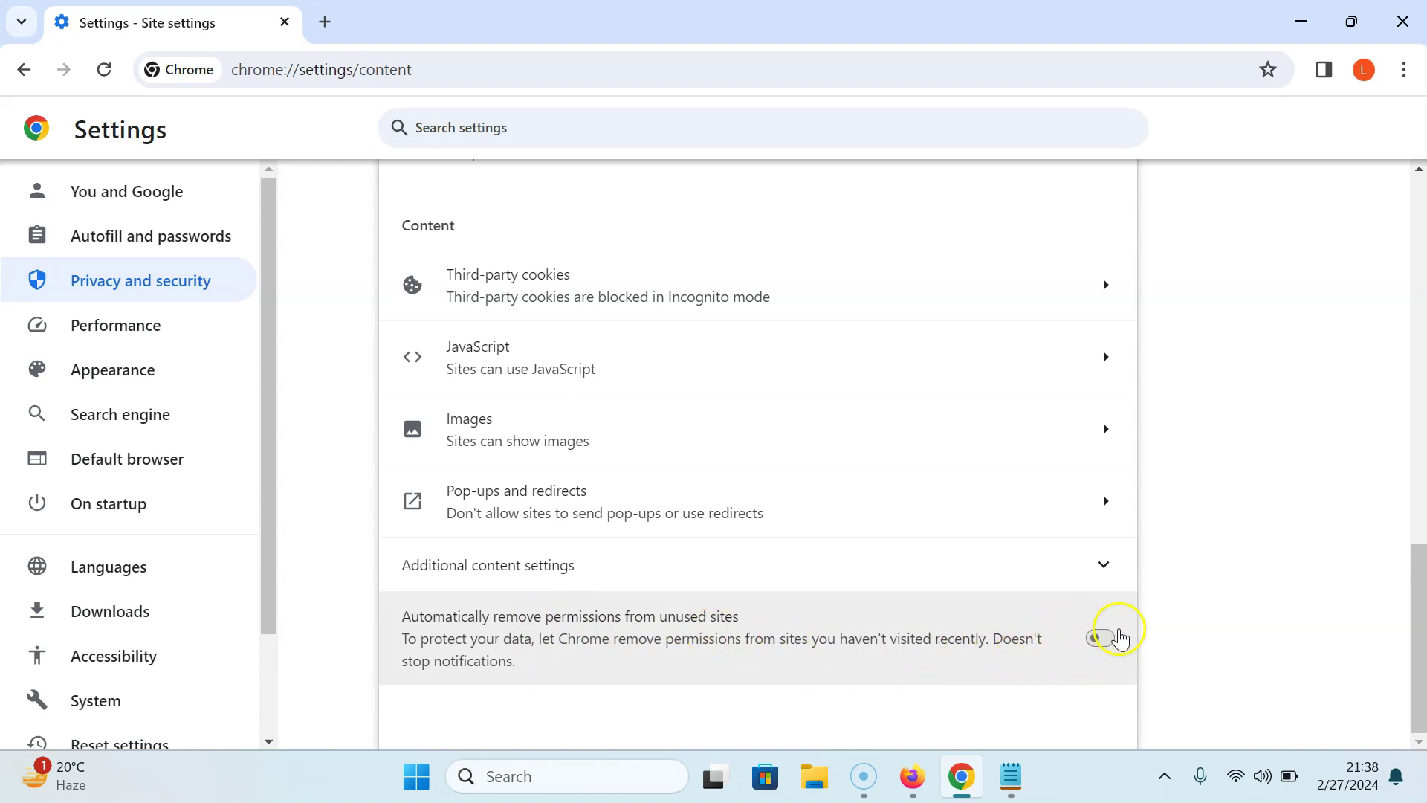
Step: Switch on 'Automatically remove permissions from unused sites' and close Settings, keeping a new tab
left_click(1100, 637)
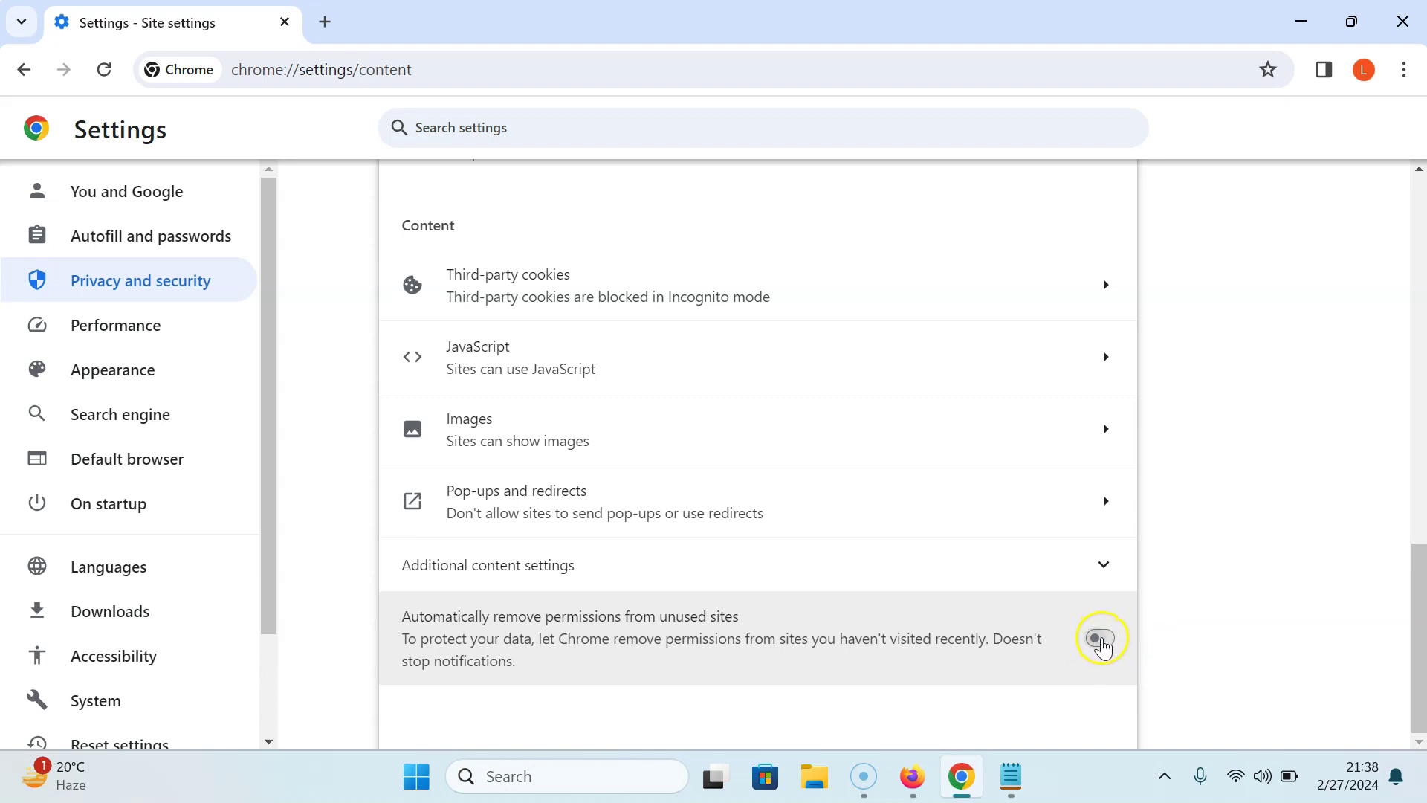
left_click(1100, 641)
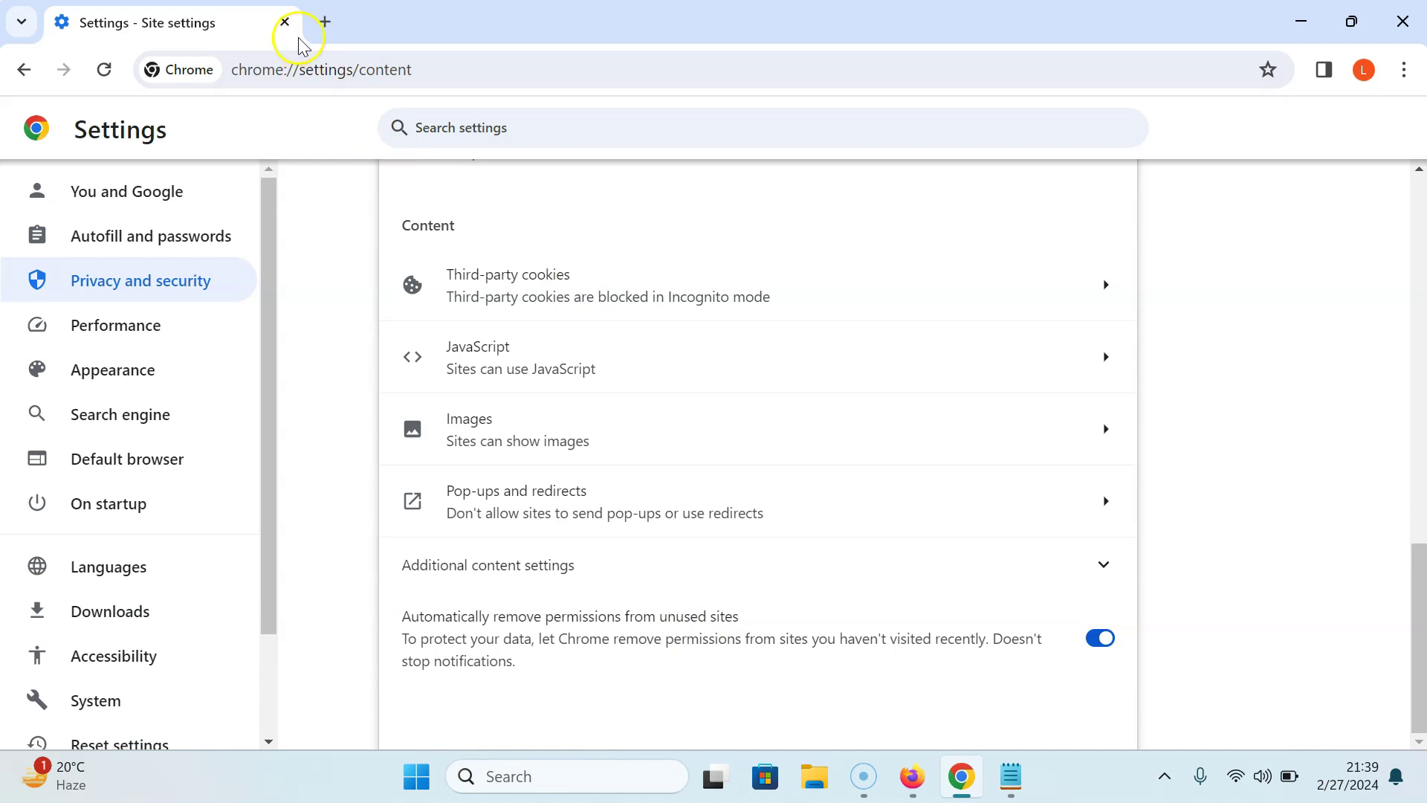
left_click(319, 23)
left_click(168, 23)
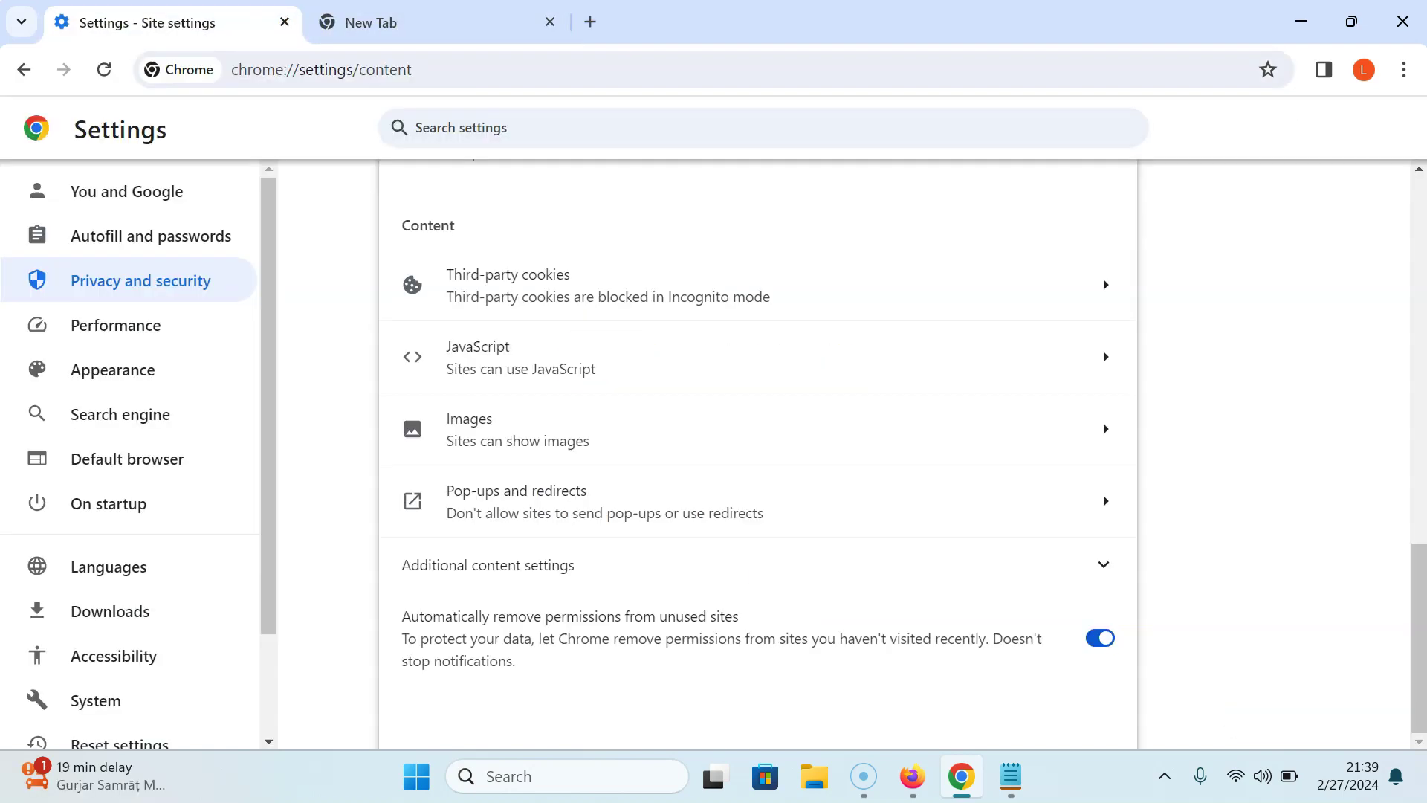
left_click(285, 22)
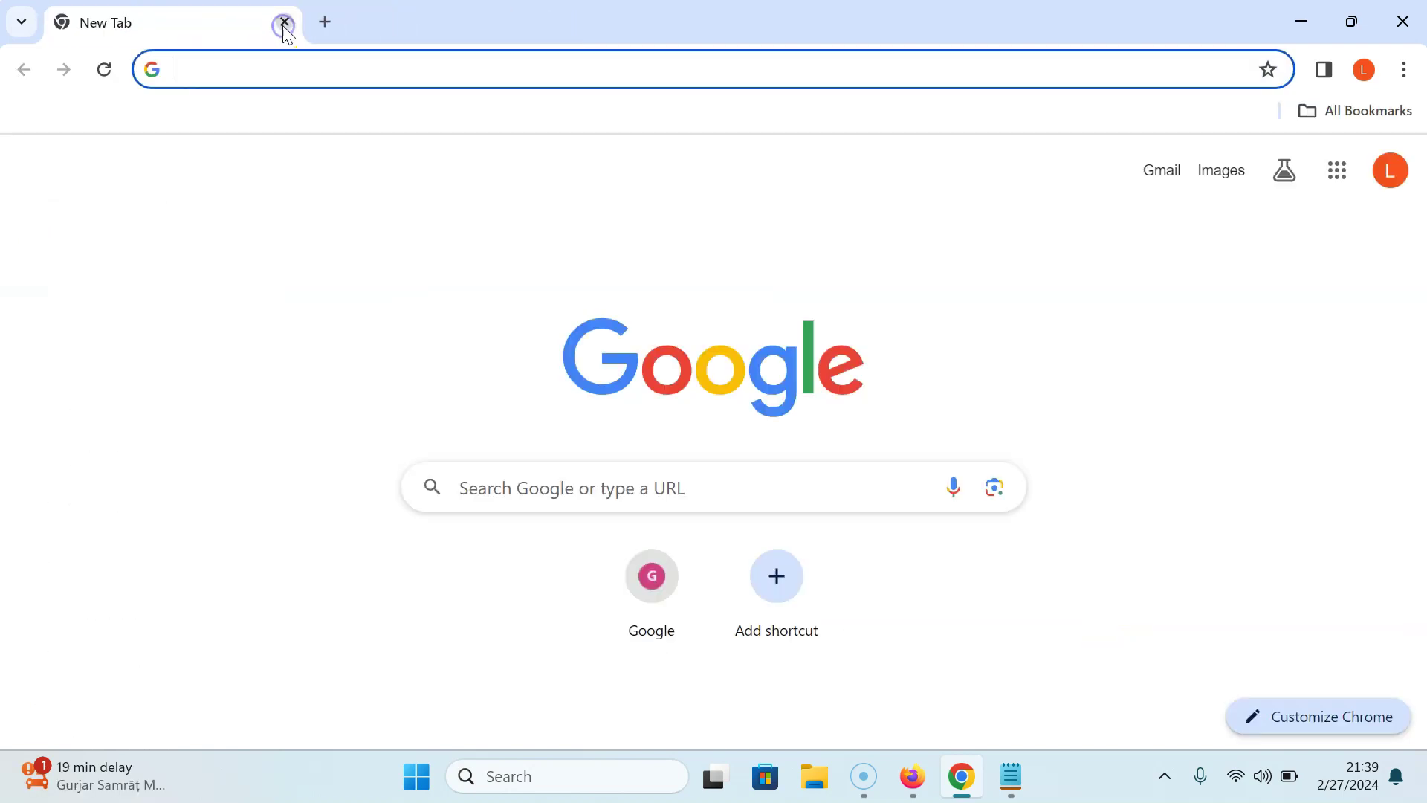
Step: Restore the Notepad window from the taskbar to show the tutorial title
left_click(1011, 777)
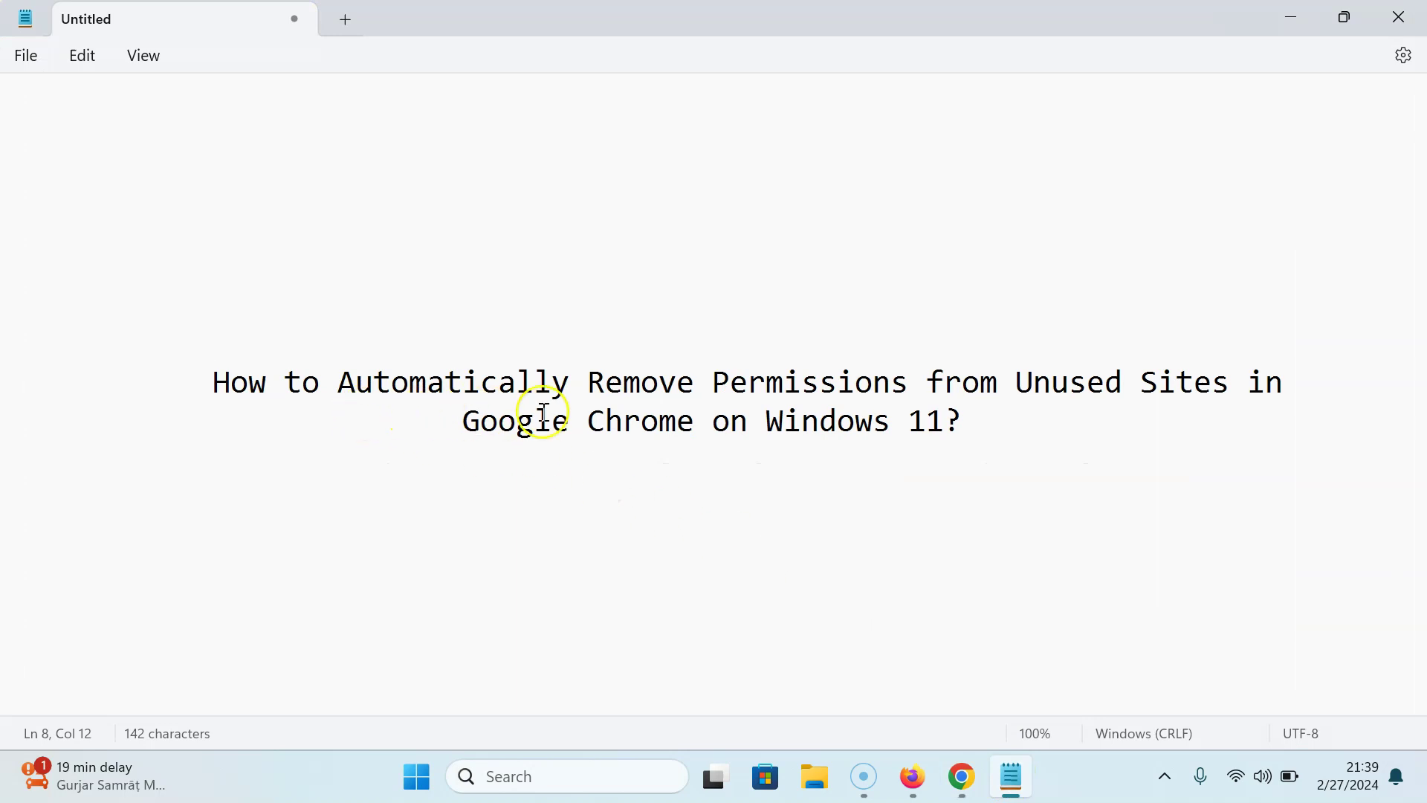